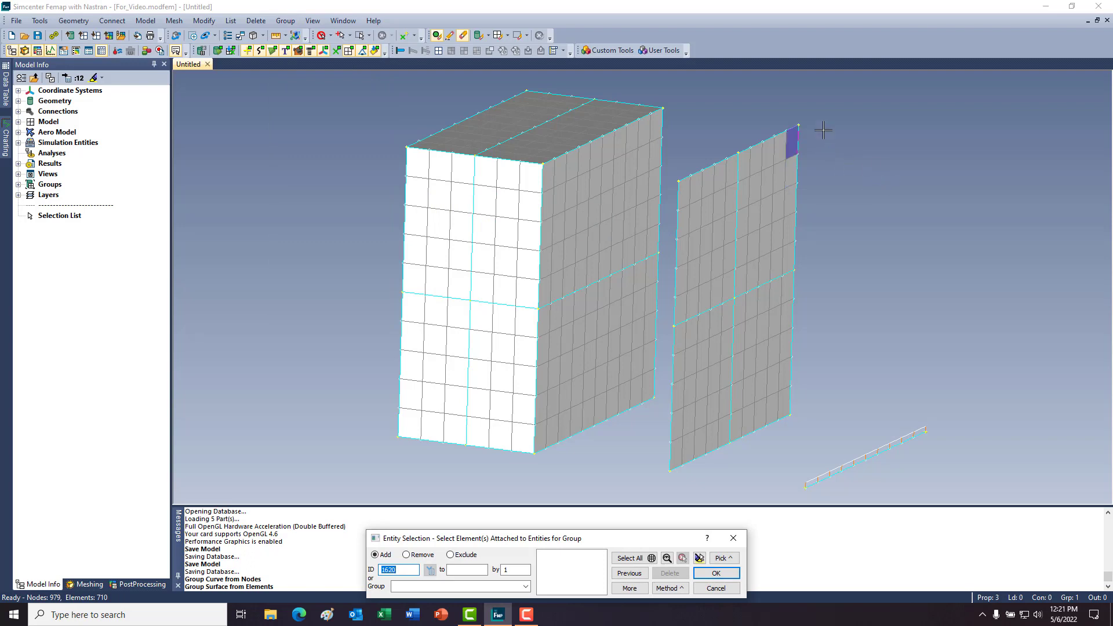
Add the surfaces attached to the plate's upper and lower corner elements to the group.
click(822, 130)
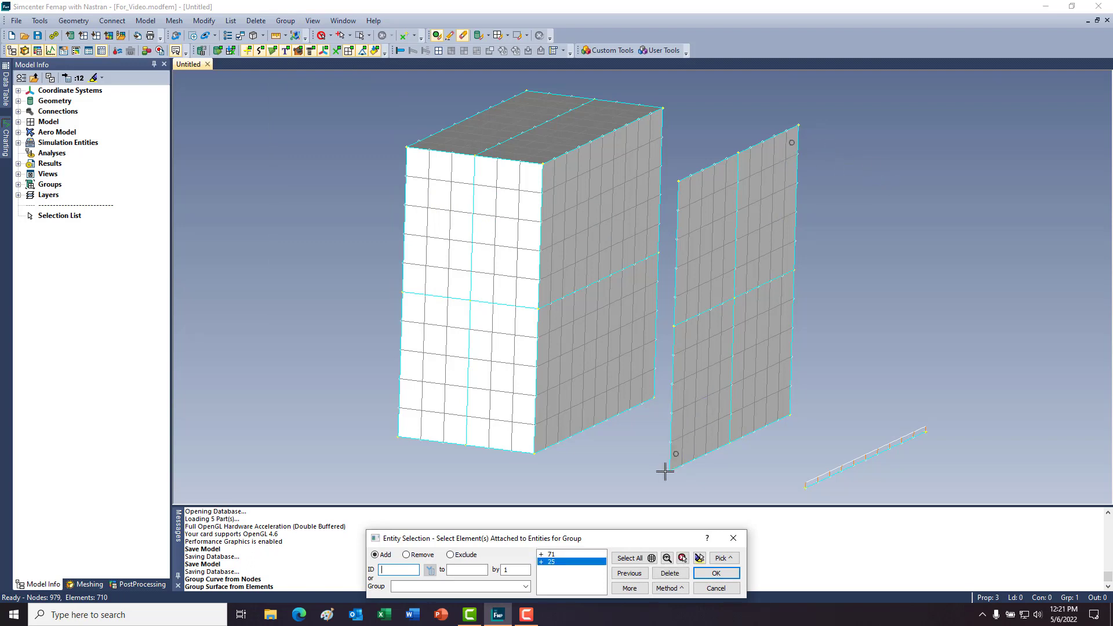
click(716, 573)
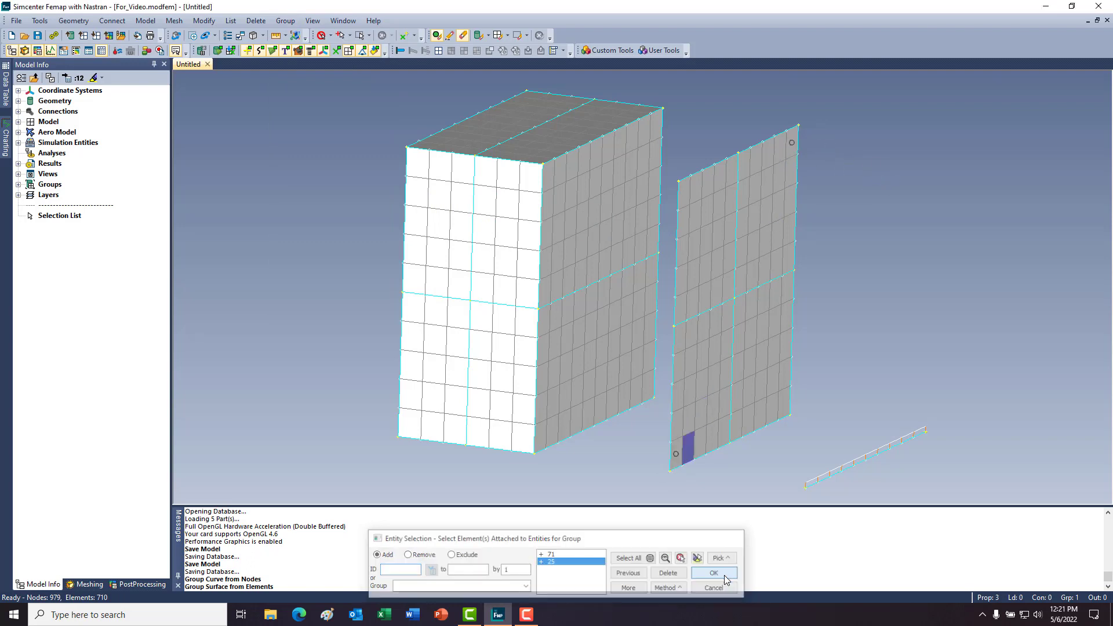
Add solids to the group from elements picked along the block's top rear edge.
click(285, 21)
mouse_move(323, 142)
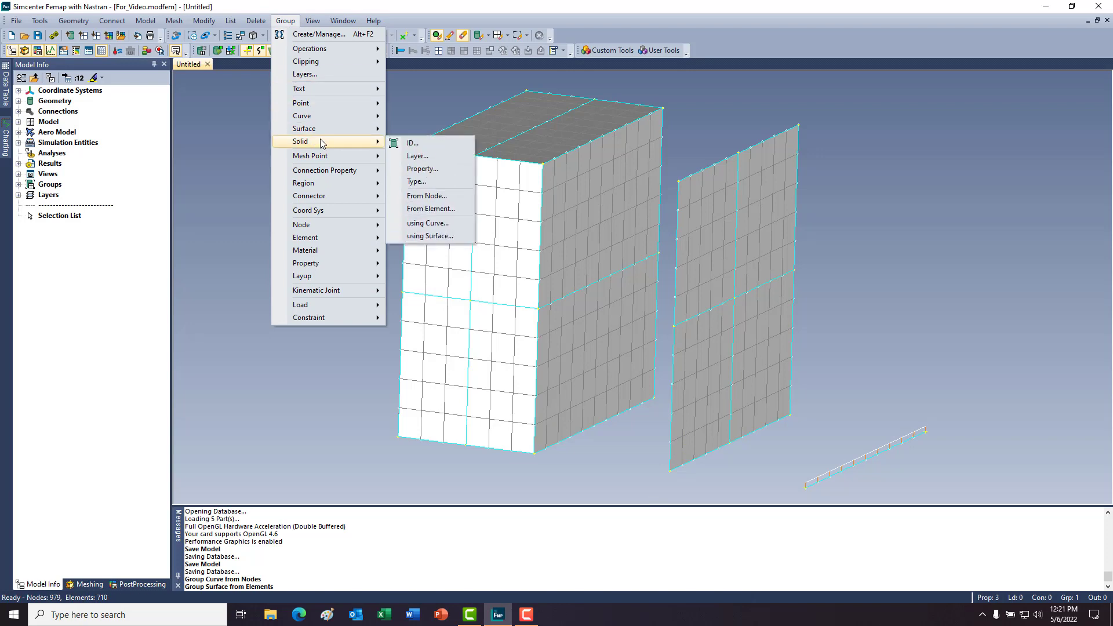
click(429, 210)
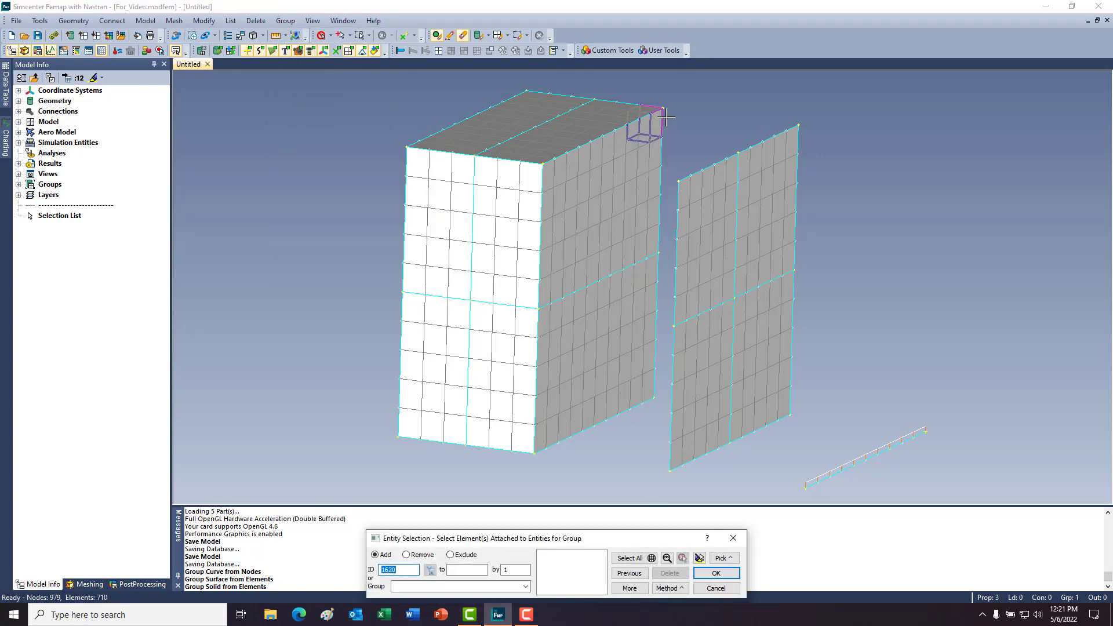
click(643, 123)
click(596, 99)
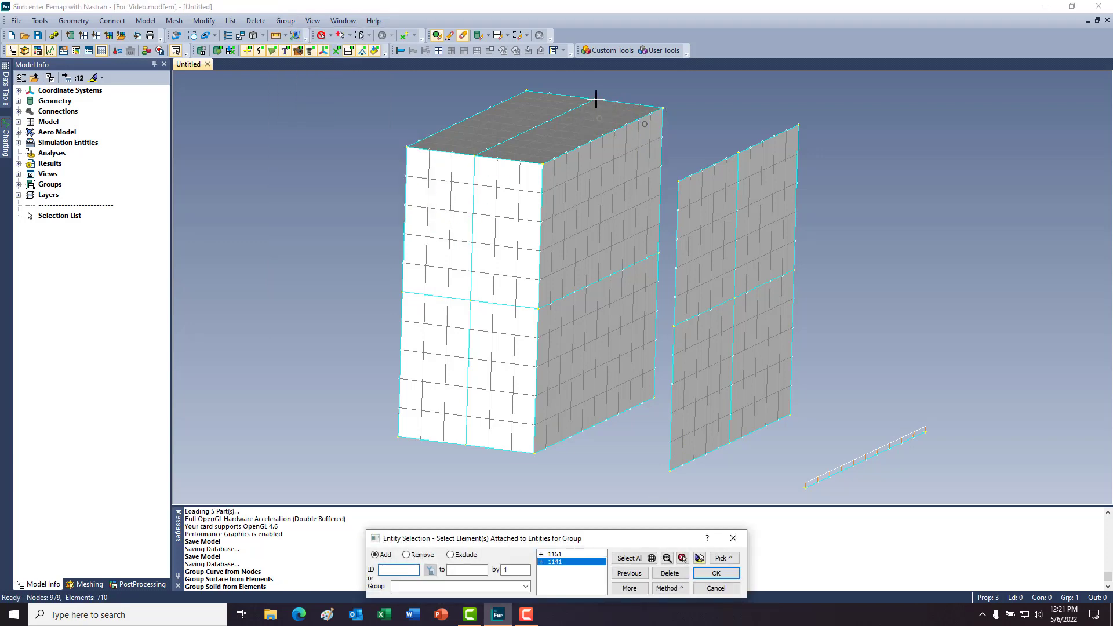
click(528, 88)
click(715, 574)
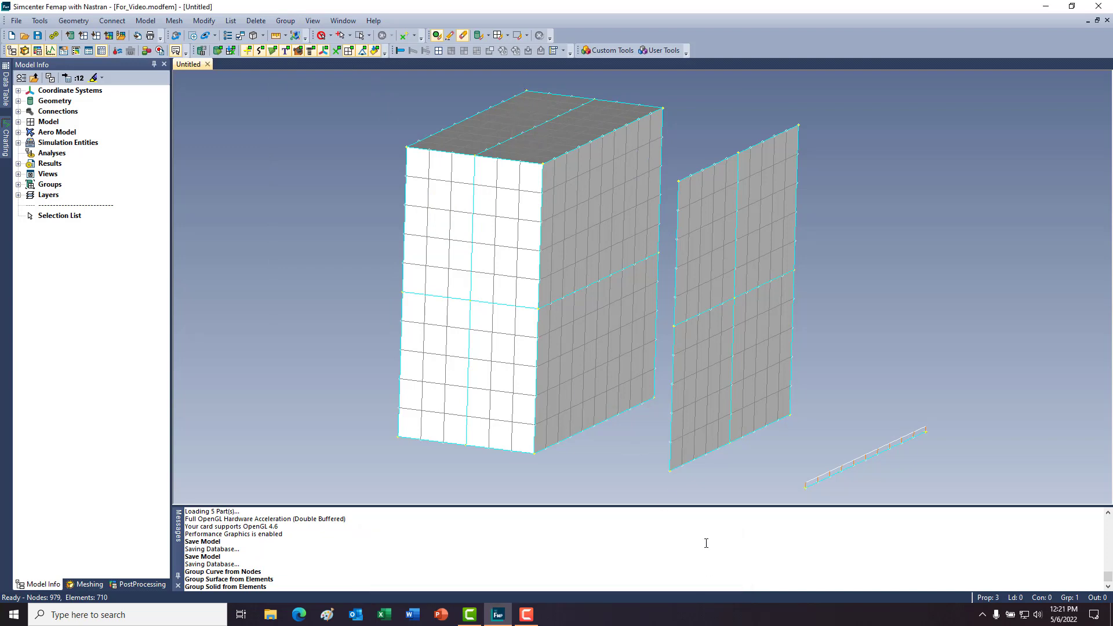
Display only the active group to check its contents, and return to showing the full model.
click(1069, 598)
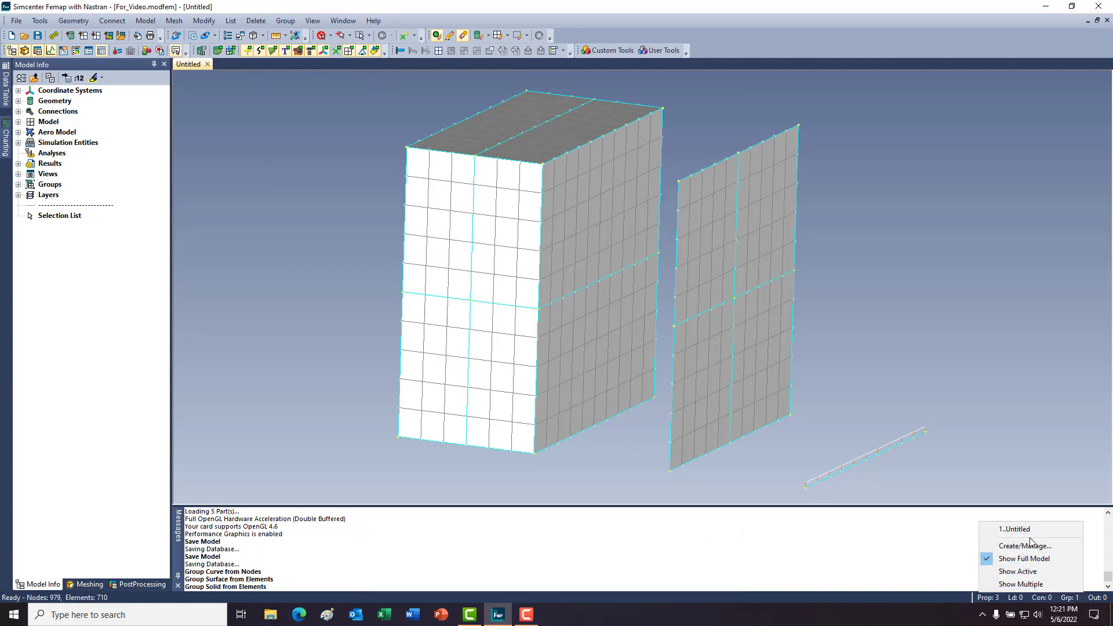
click(1031, 576)
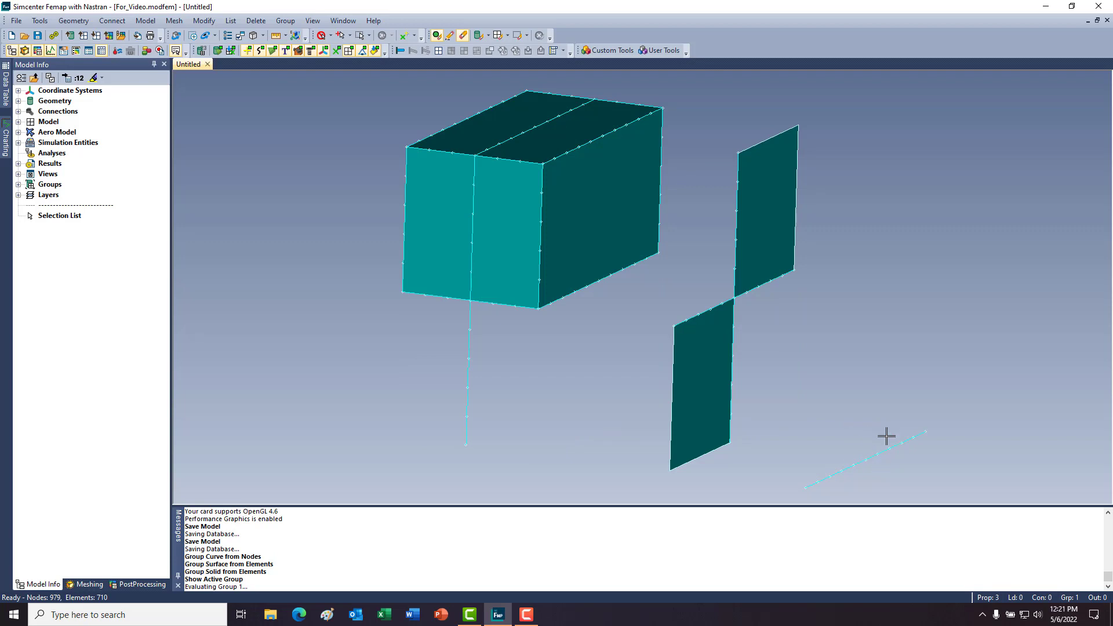
click(1070, 598)
click(1032, 558)
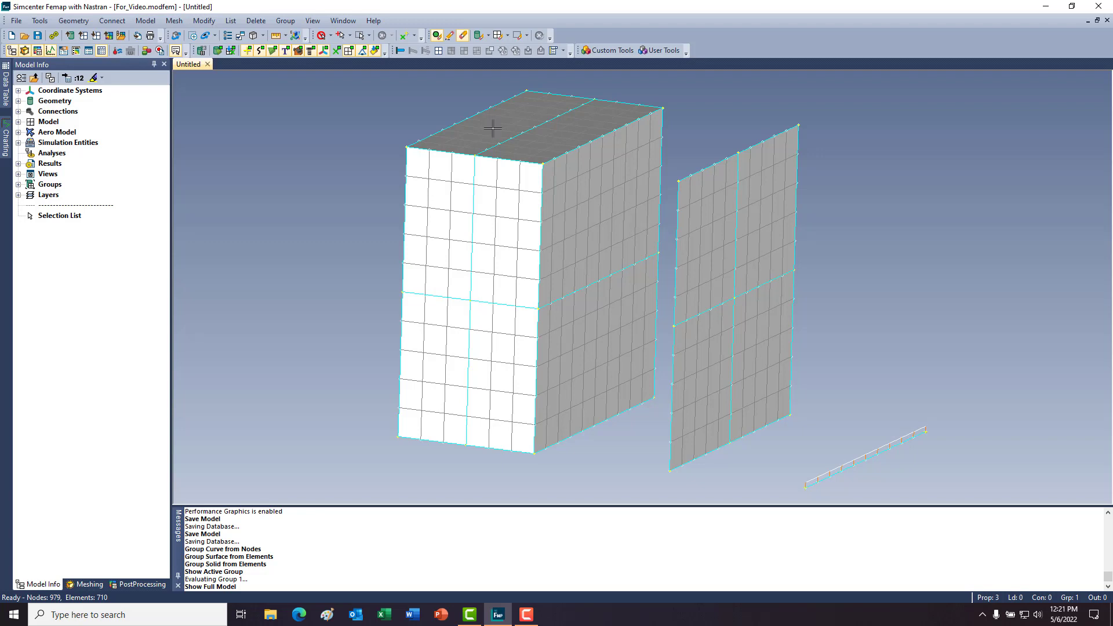
Select curves to list with the From Node method, using nodes on the beam, the plate's center and the block's front face center.
click(230, 23)
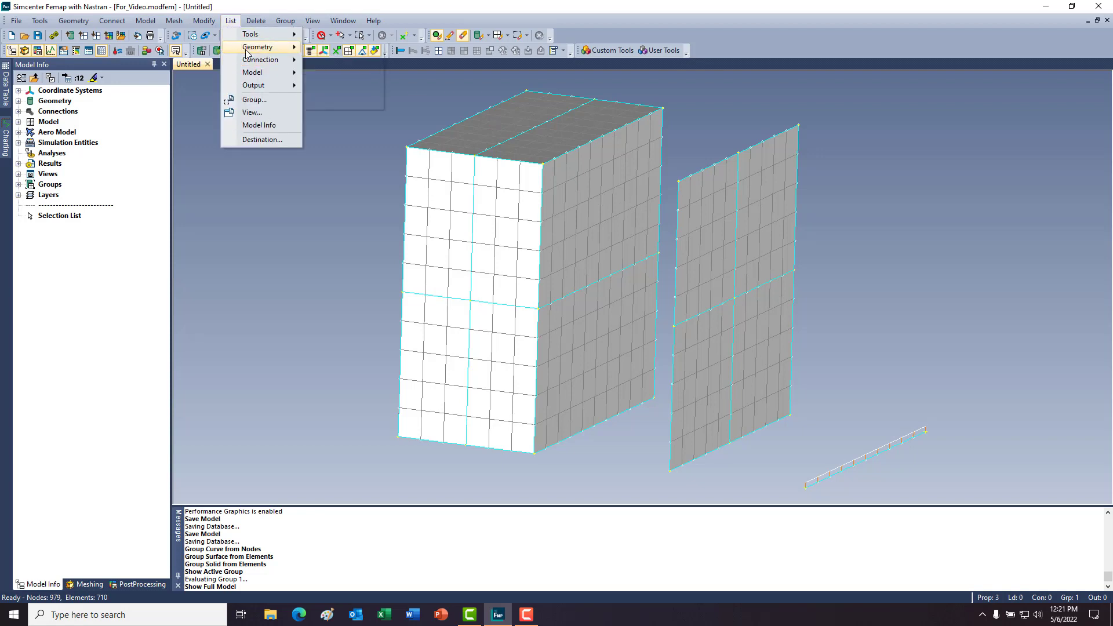
mouse_move(249, 47)
click(335, 62)
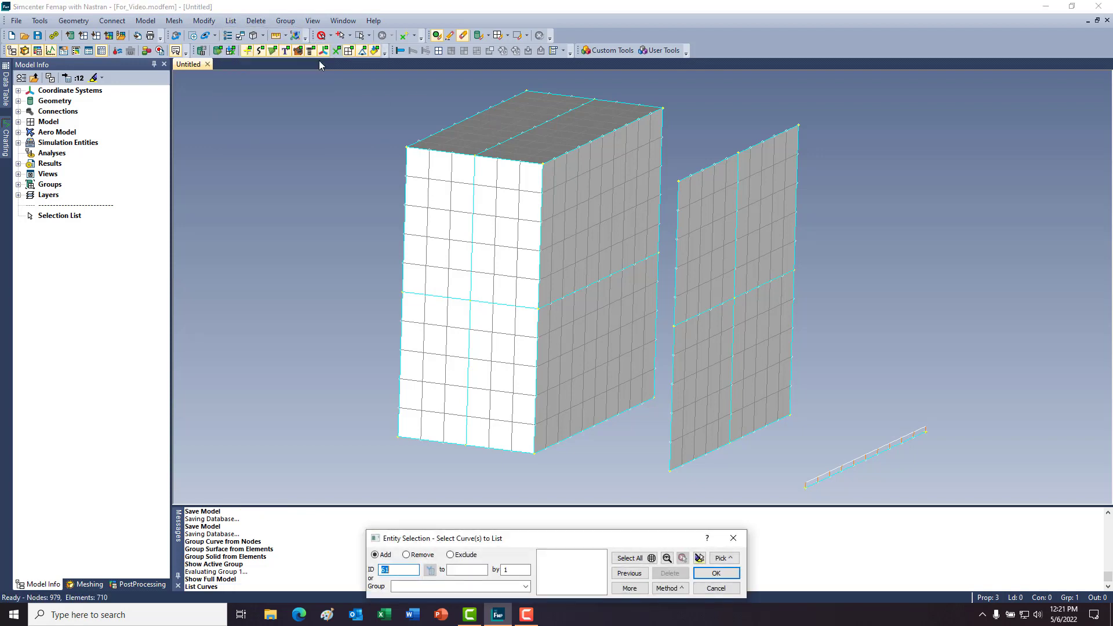
click(671, 588)
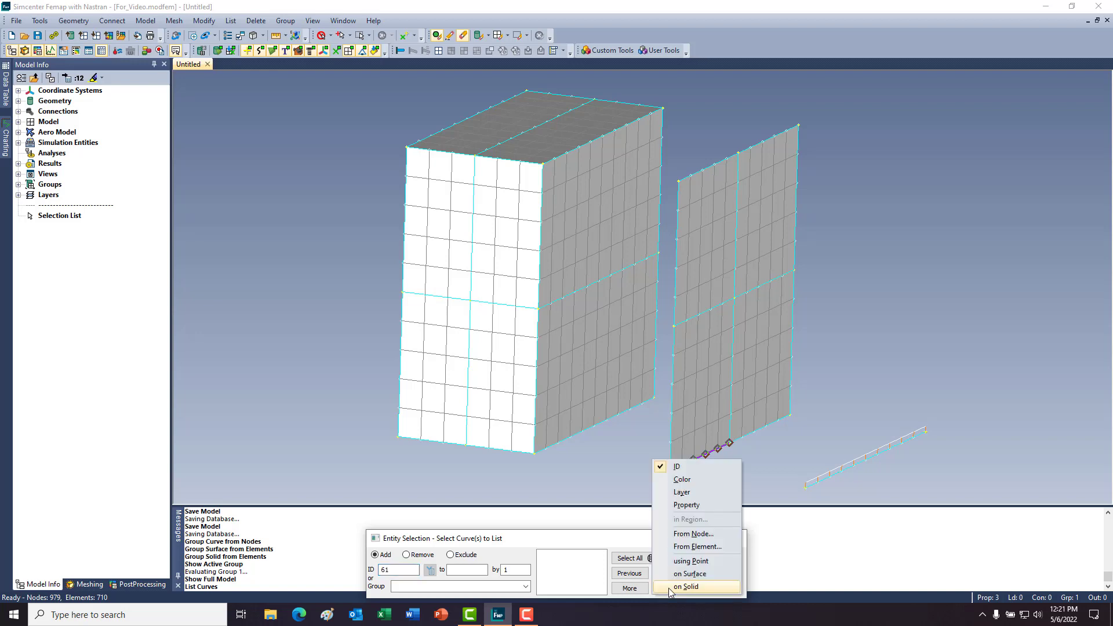
click(691, 534)
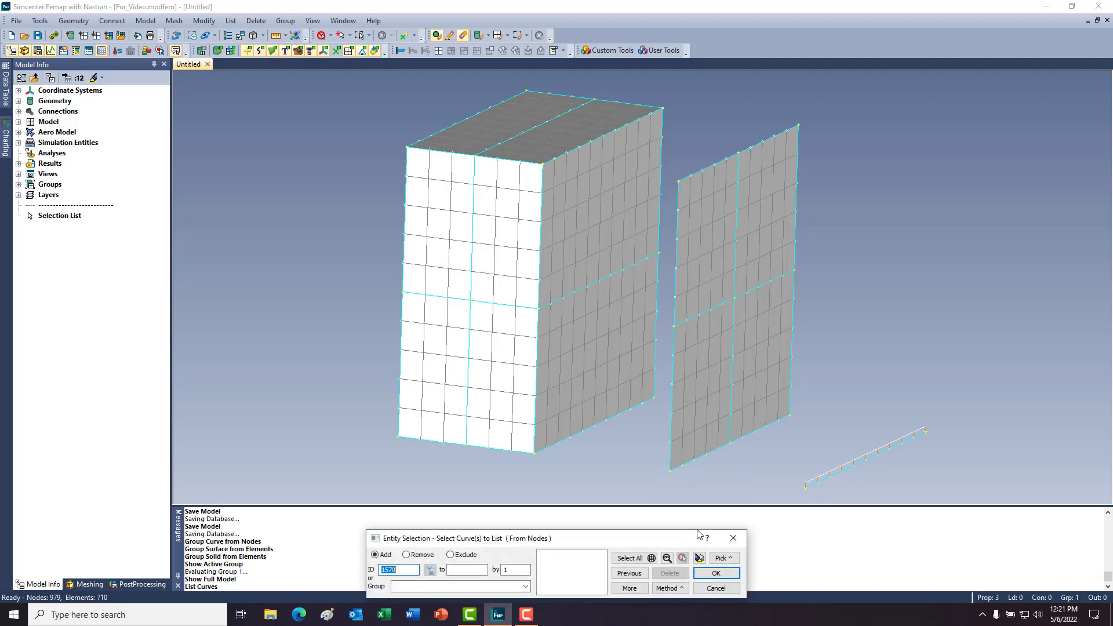
click(833, 483)
click(734, 298)
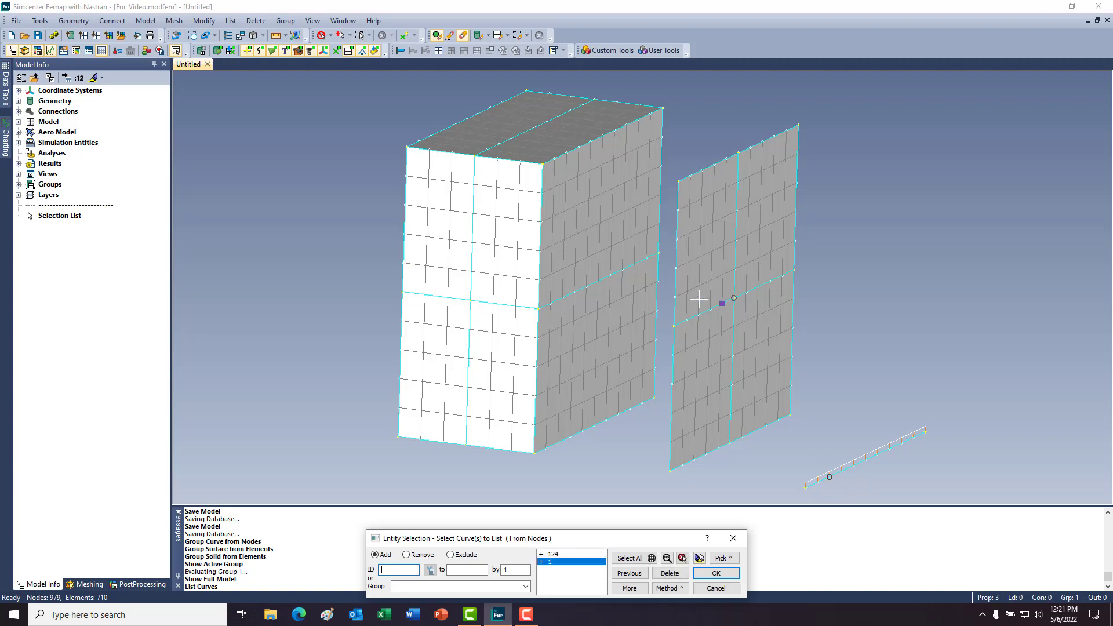
click(471, 299)
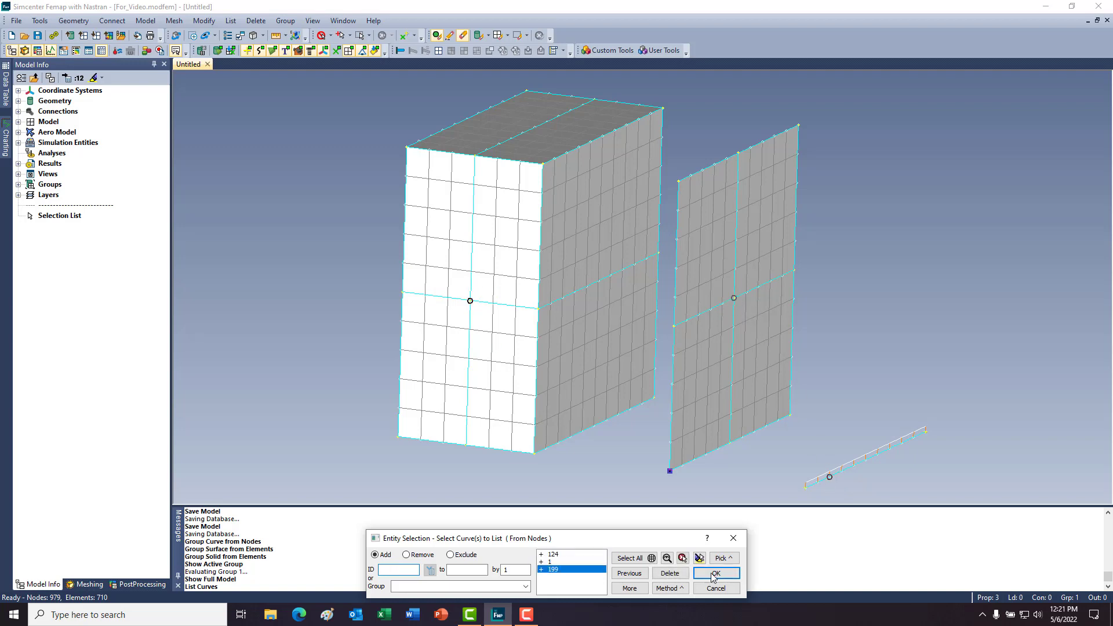
click(699, 559)
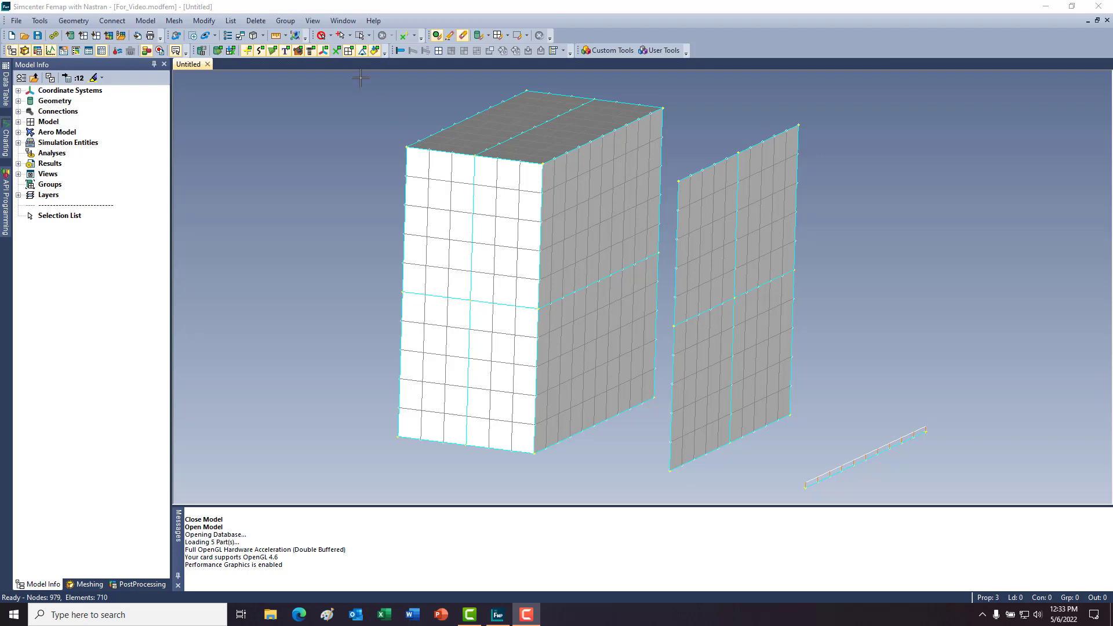
Show nodes in the view with ID labels, selecting them with the Add_Nodes_By_Range API selection tool.
click(340, 21)
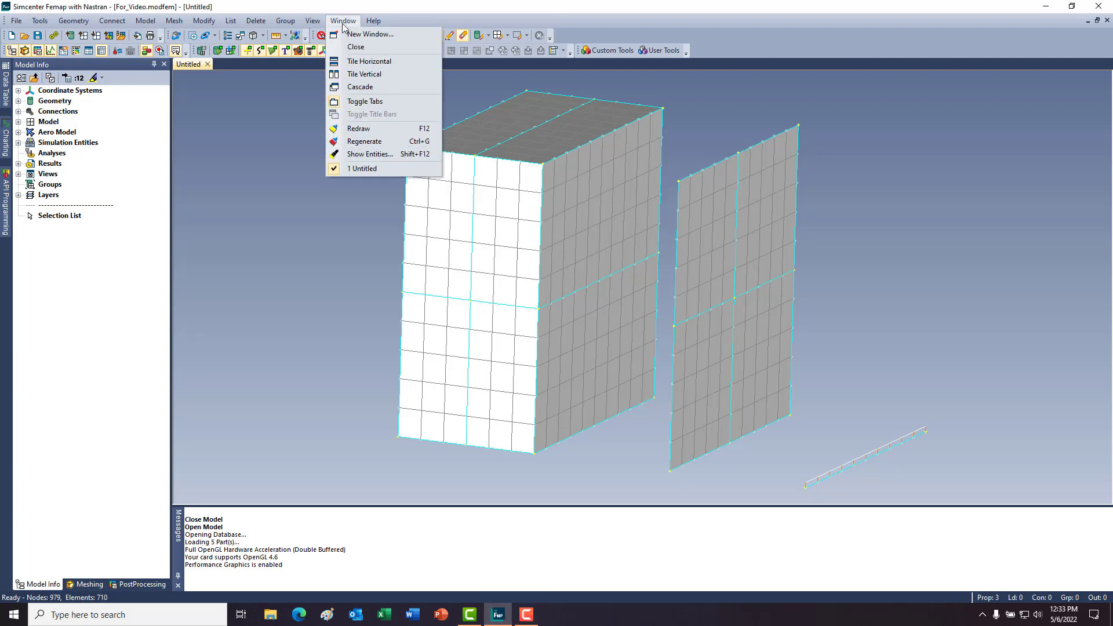
click(365, 154)
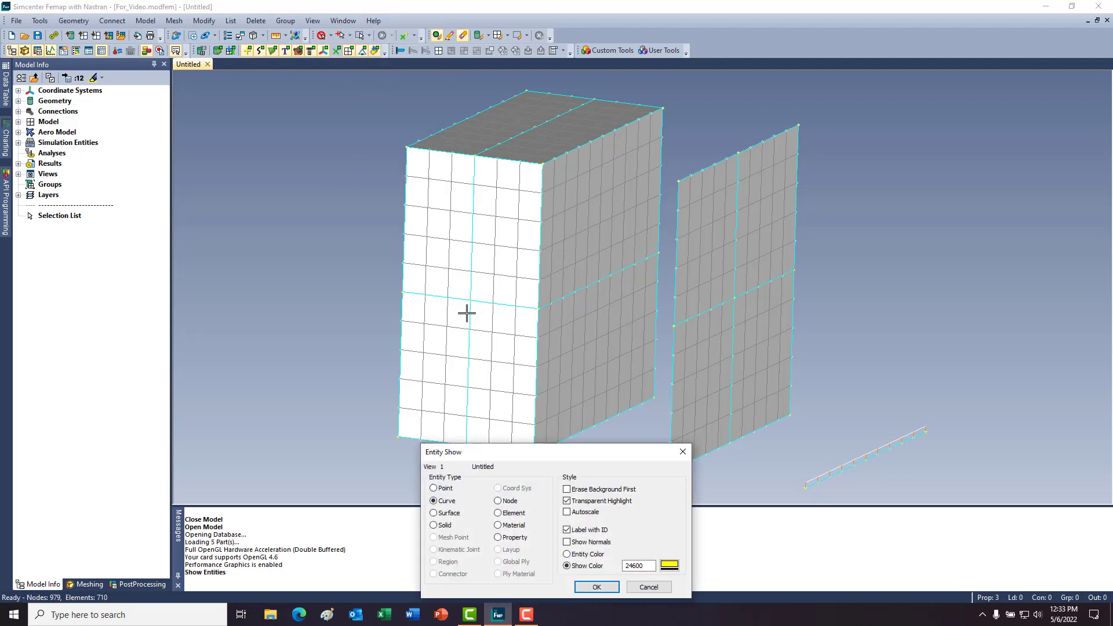
click(498, 501)
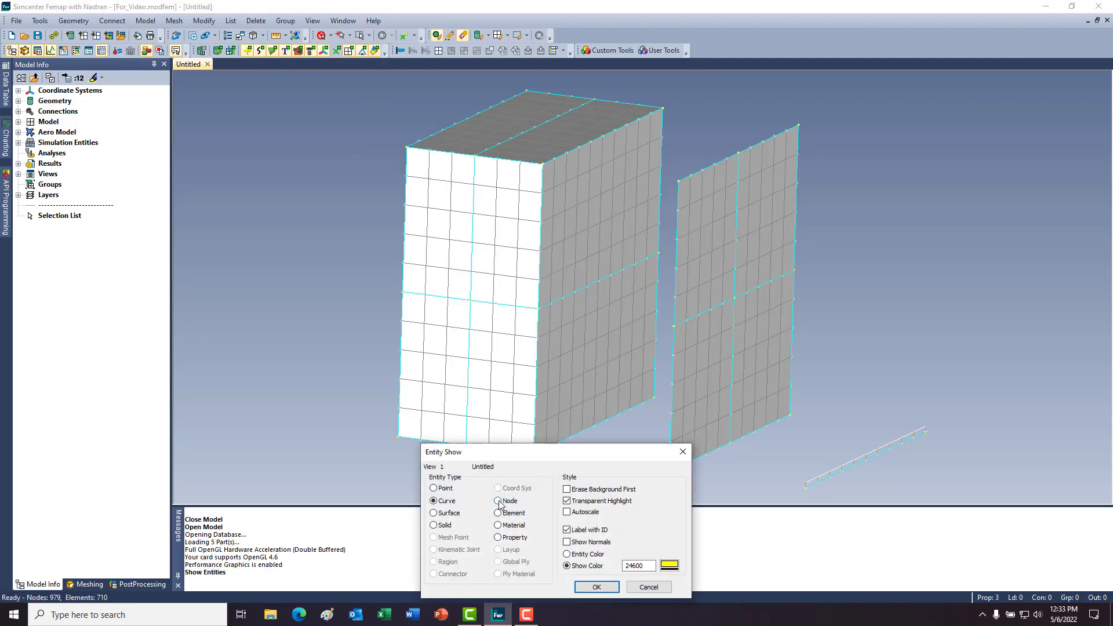
click(600, 589)
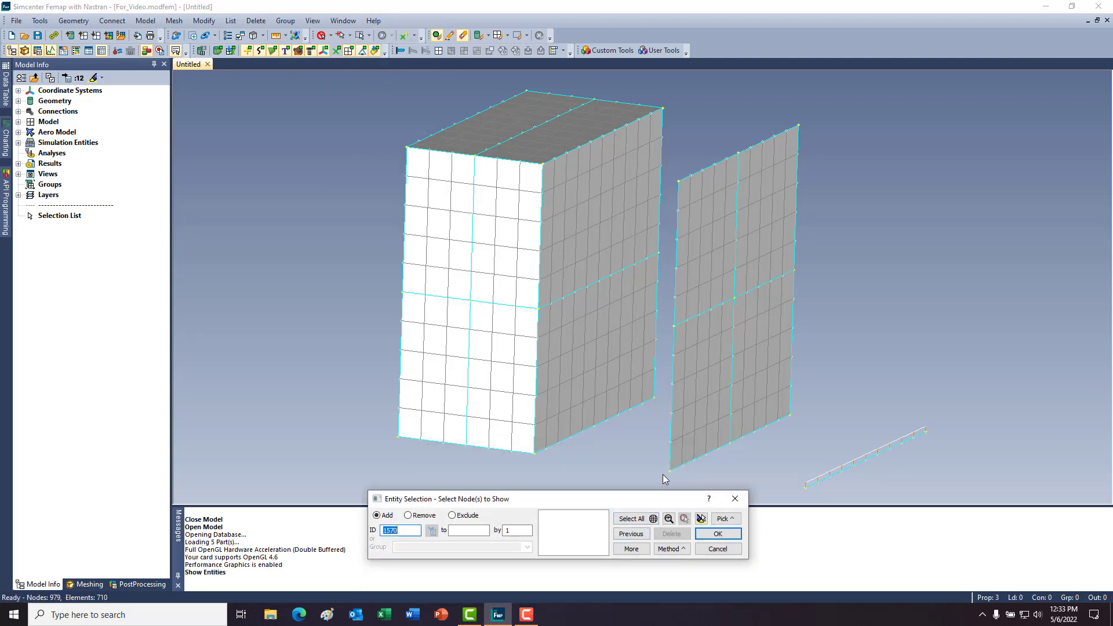
click(667, 329)
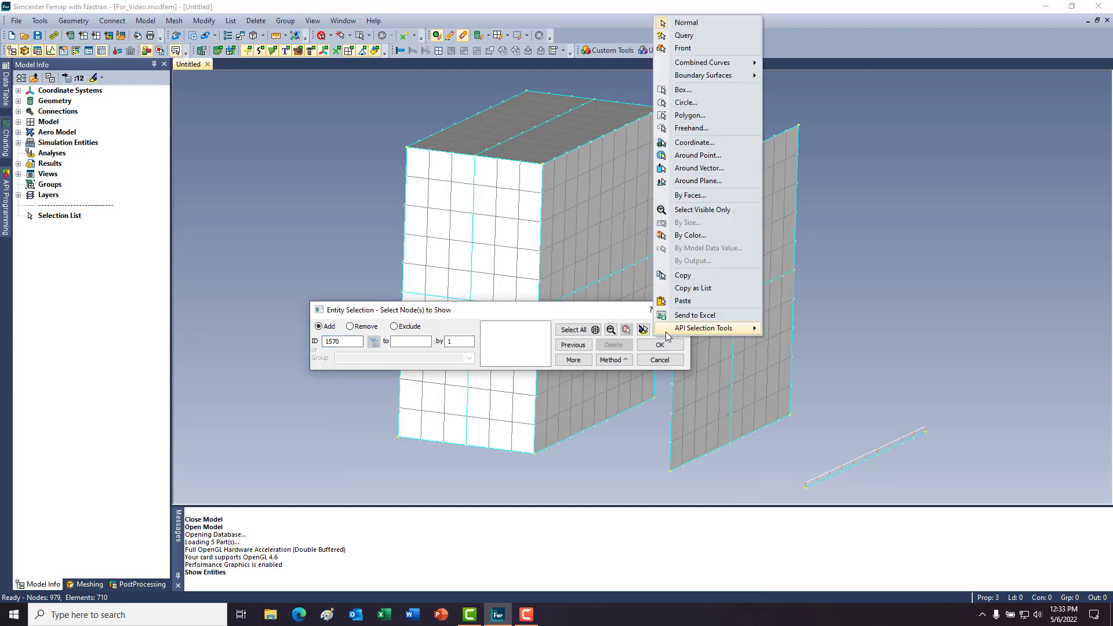
mouse_move(670, 333)
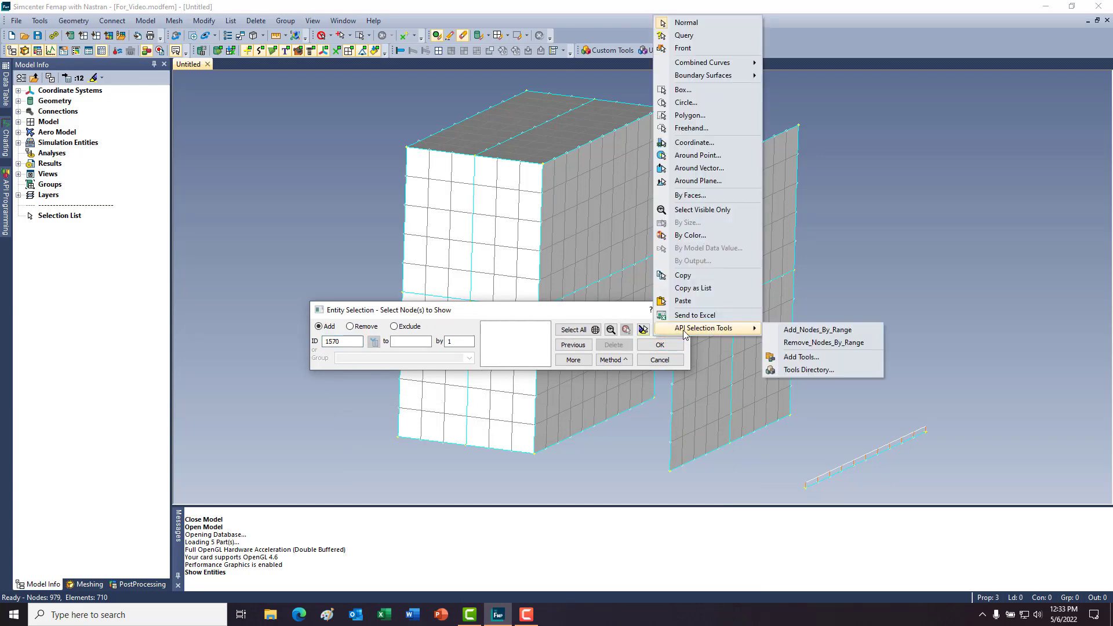
click(802, 329)
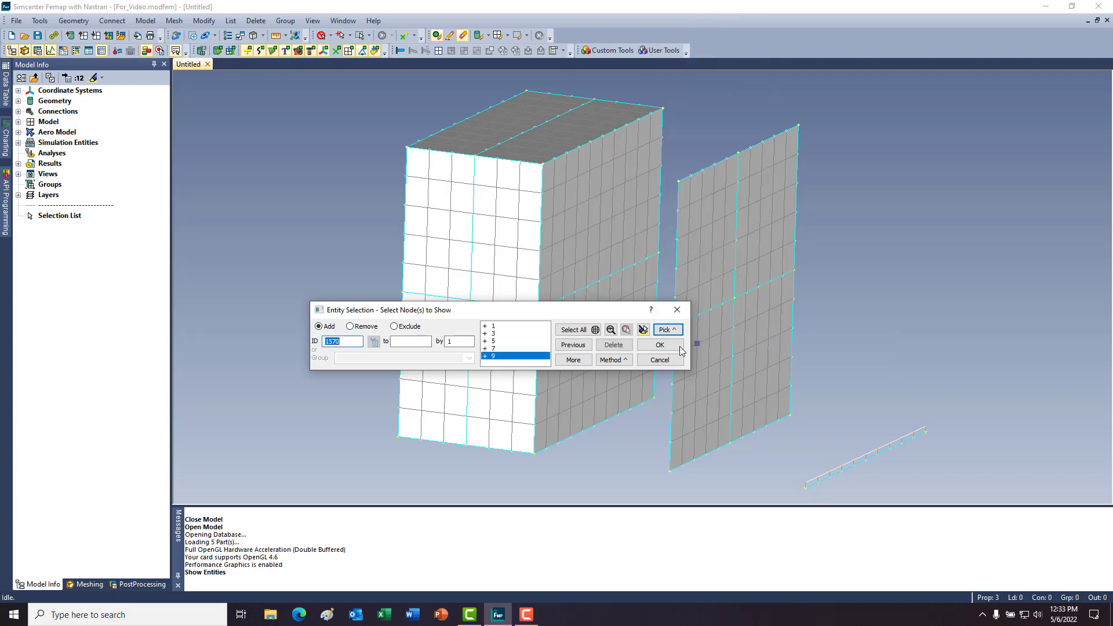
click(655, 344)
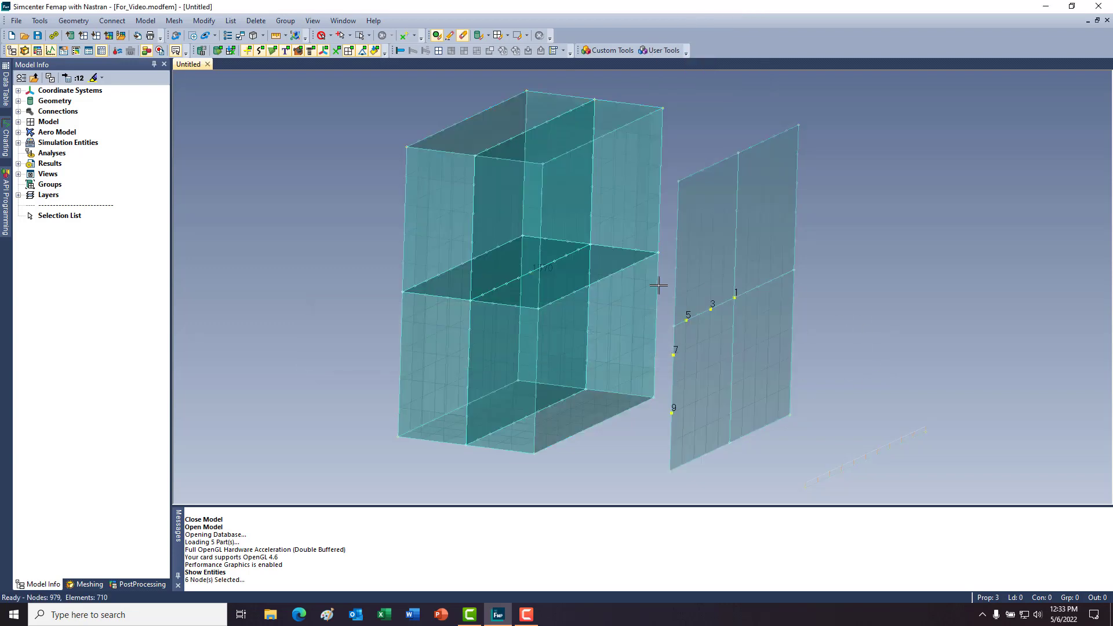
Check the Selection Tools Path in the Library/Startup preferences.
click(15, 21)
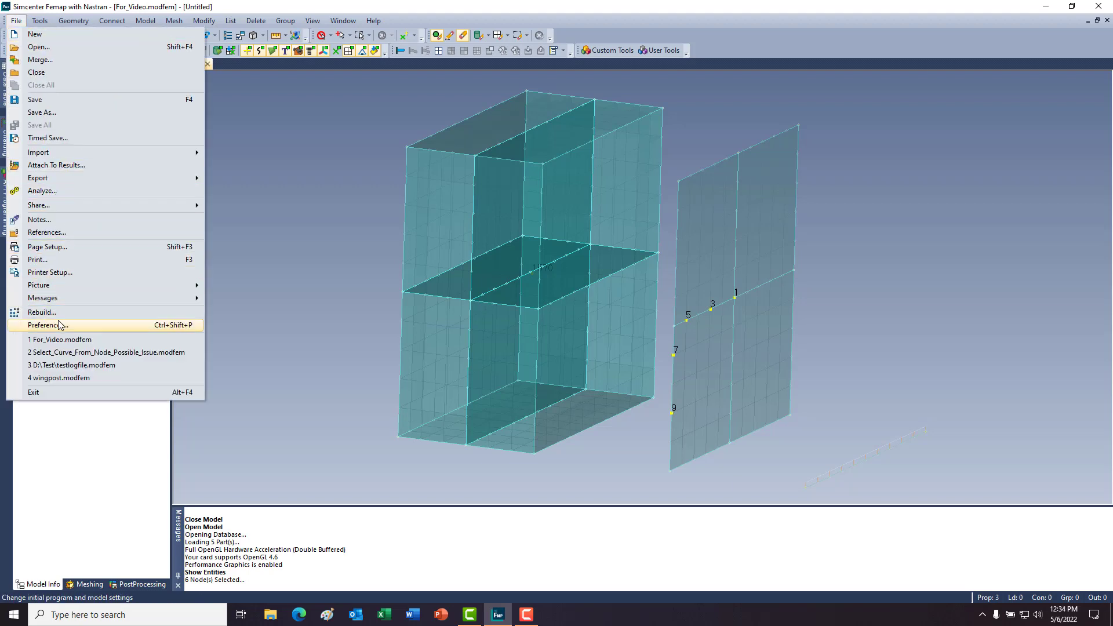
click(59, 325)
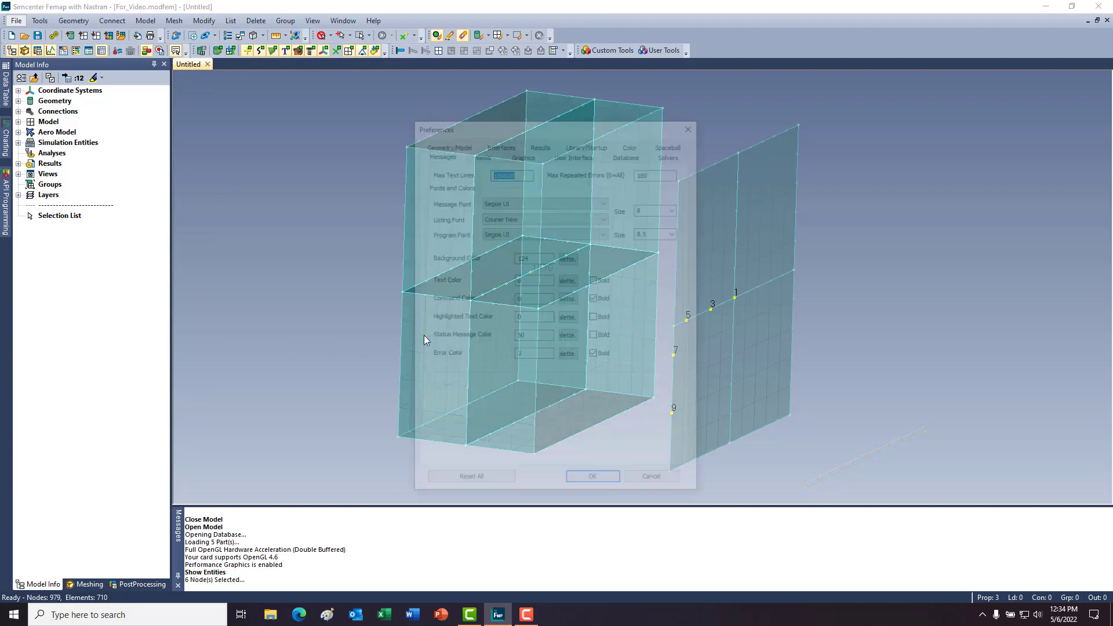
click(588, 145)
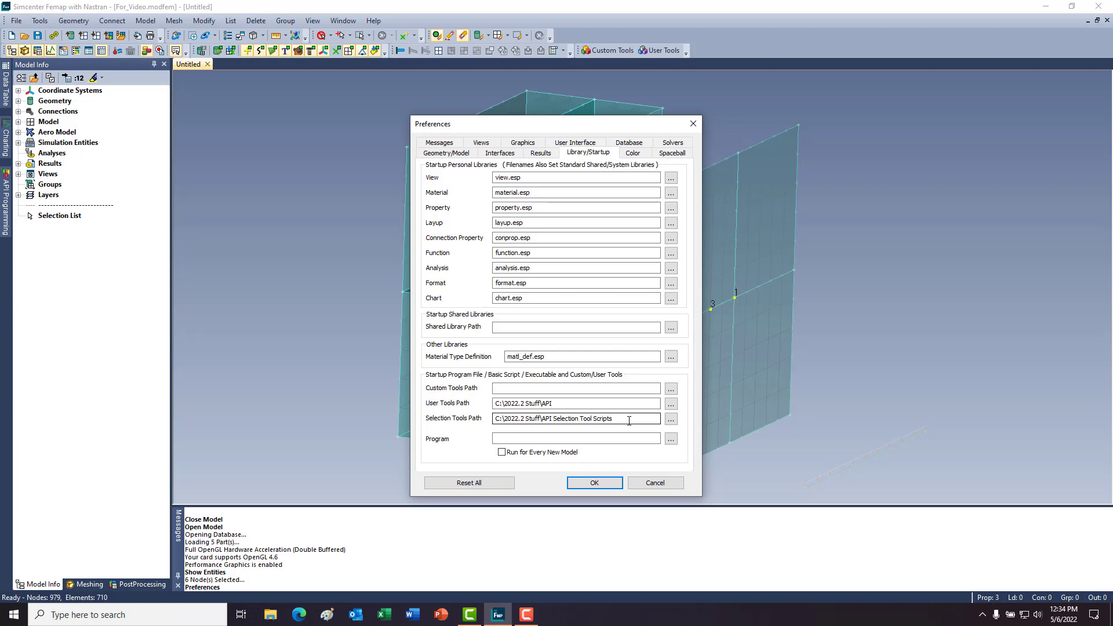
click(599, 483)
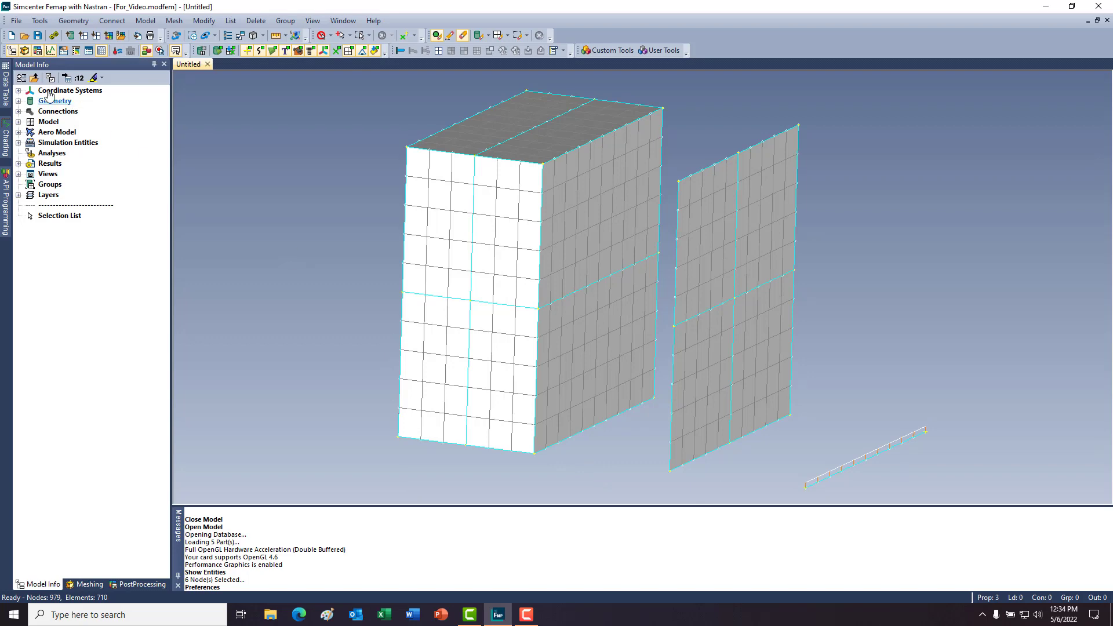
Open and dock the API script editor, and examine the feStartSelectionTool, feEndSelectionTool and feAbortSelectionTool calls.
click(6, 203)
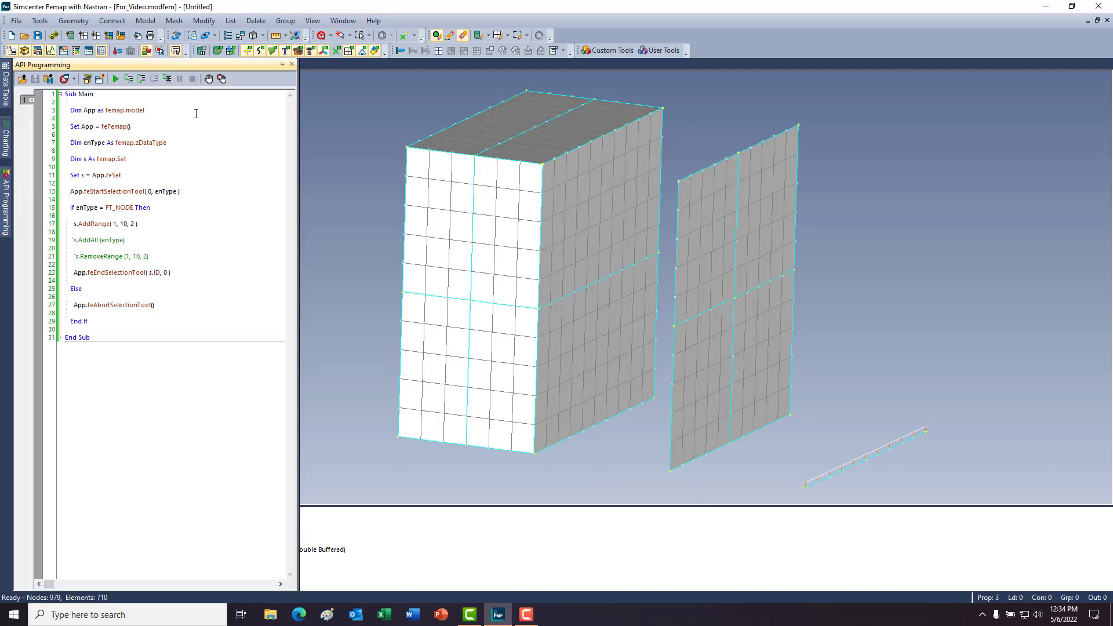
click(282, 64)
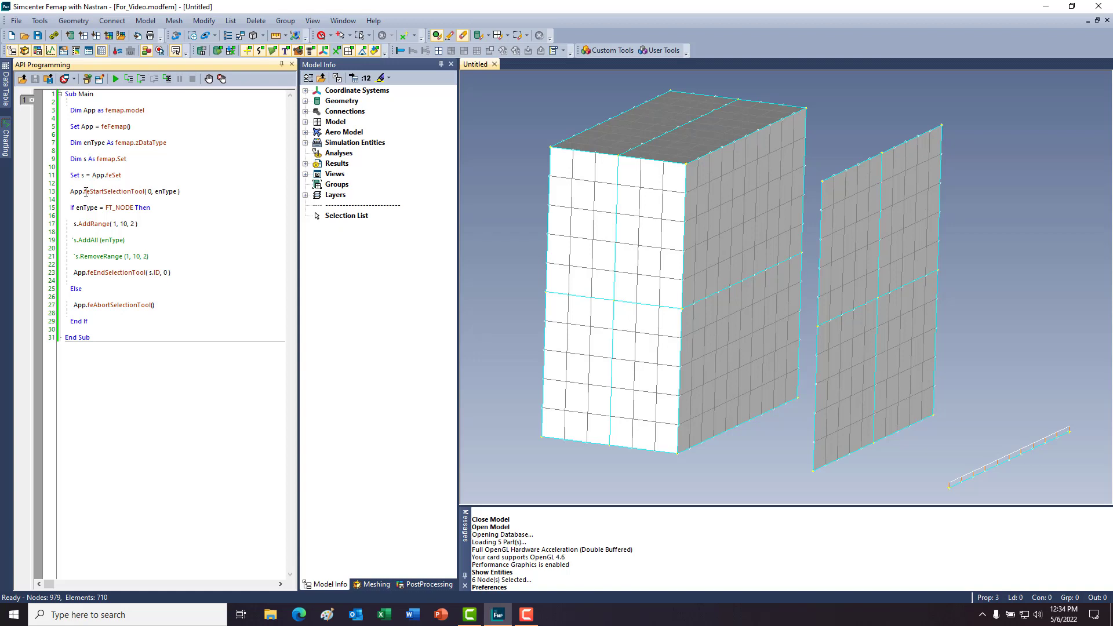
drag(84, 191, 143, 196)
mouse_move(86, 272)
mouse_down()
mouse_move(145, 280)
mouse_move(67, 282)
mouse_up()
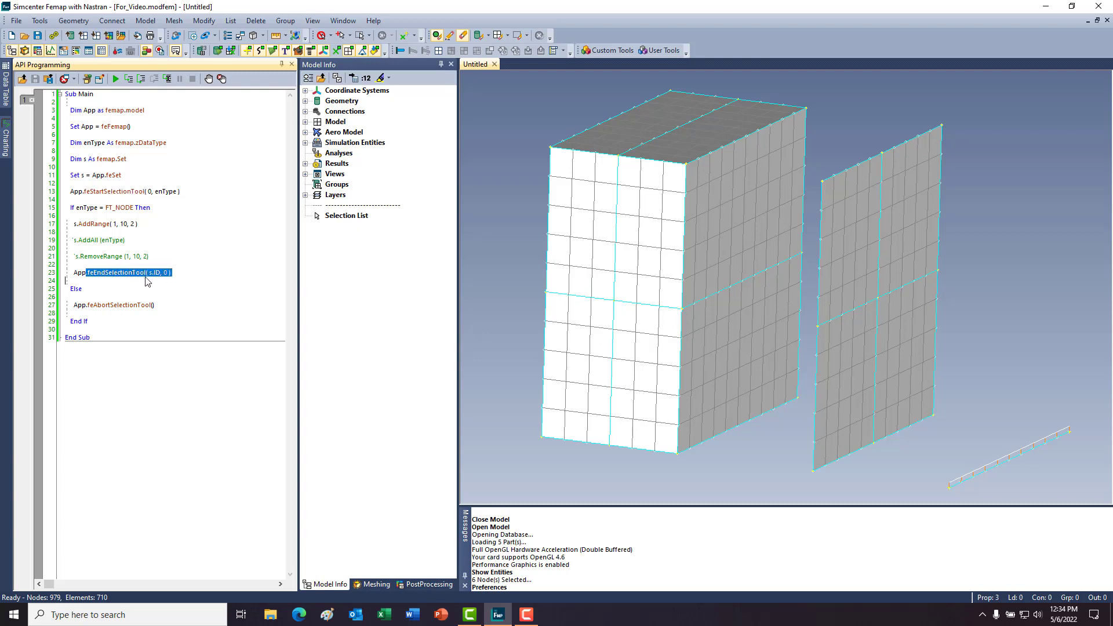
double_click(88, 306)
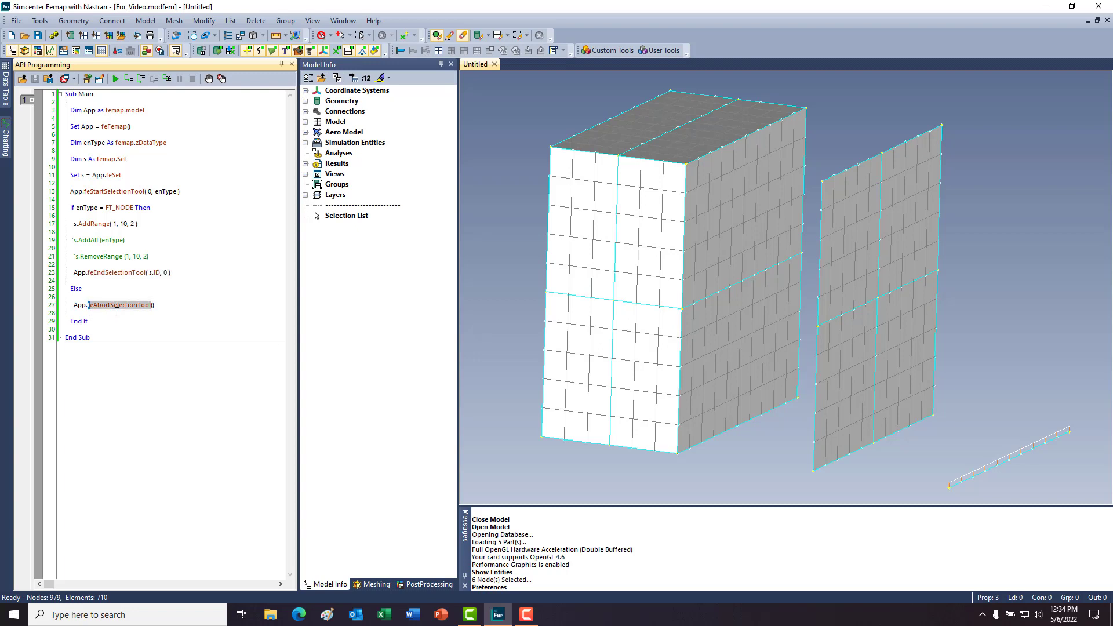
drag(142, 310, 155, 310)
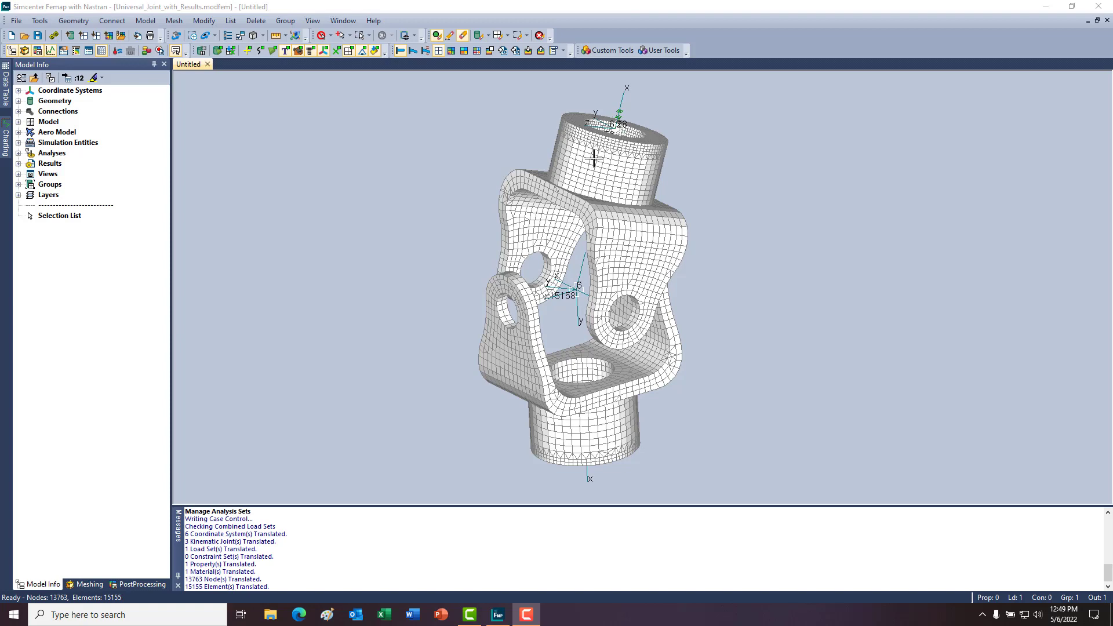
middle_drag(611, 317, 610, 277)
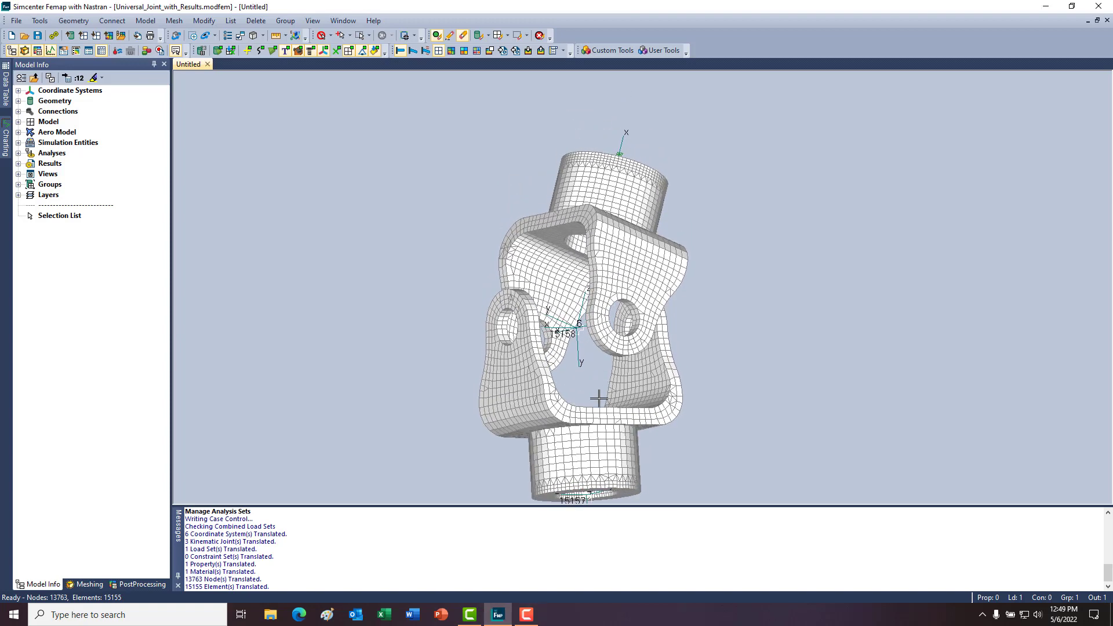
middle_drag(598, 398, 596, 373)
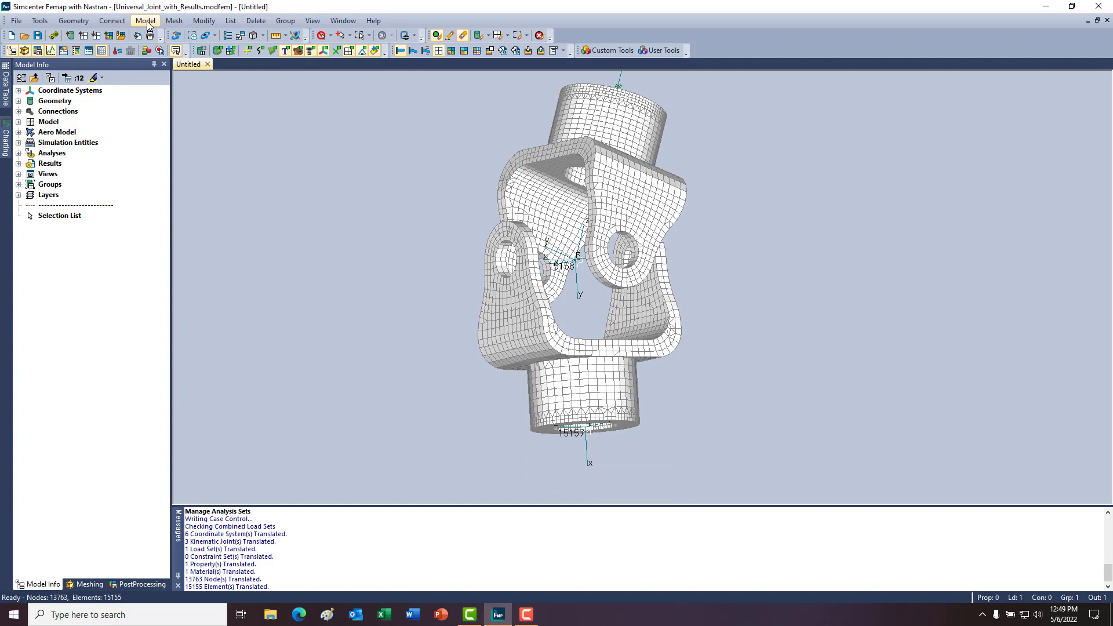
Preview the Nastran input file of analysis set 1, the Simcenter Nastran Multi-Step NL KIN Analysis Set.
click(148, 26)
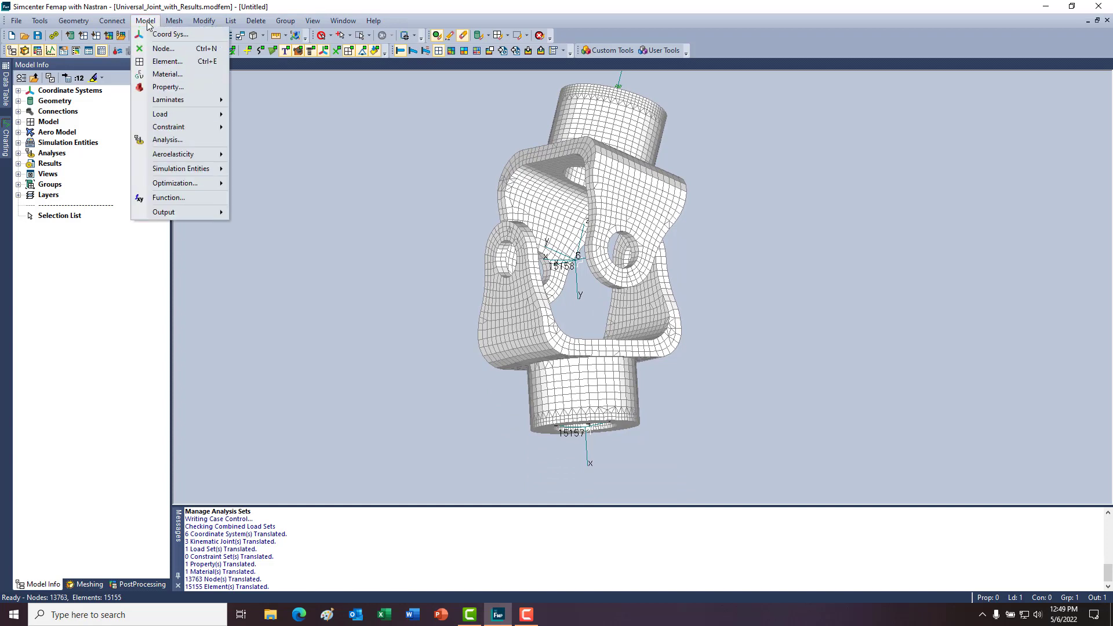
click(168, 141)
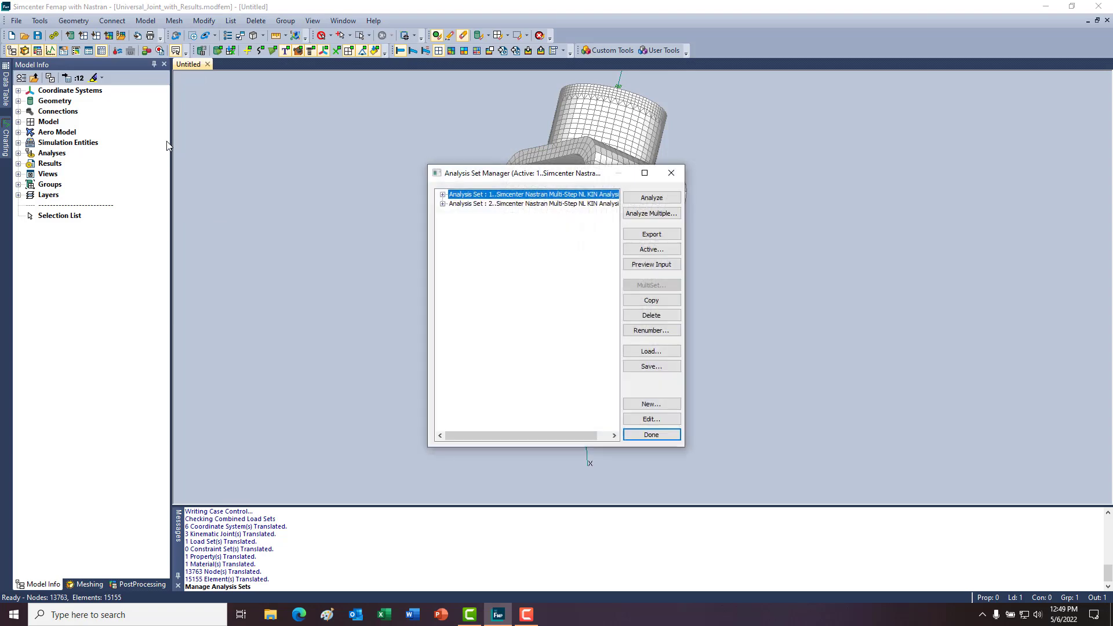
click(653, 267)
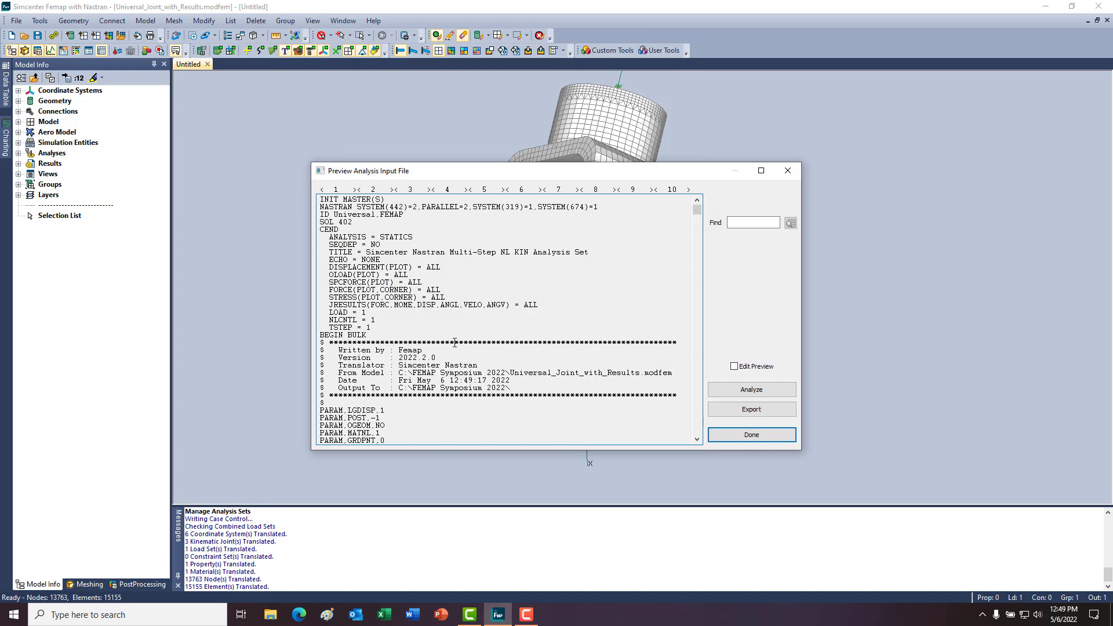
Search the previewed input file for CJOINT and go through each of its occurrences until the search wraps around.
click(737, 223)
click(738, 223)
text(CJOIN)
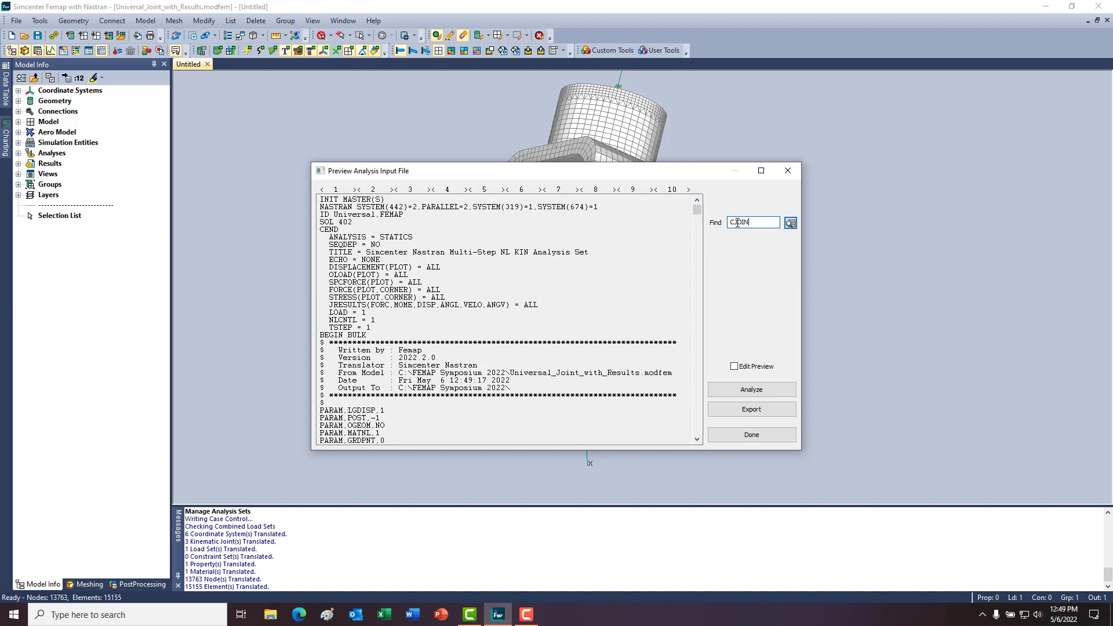
text(T)
click(791, 224)
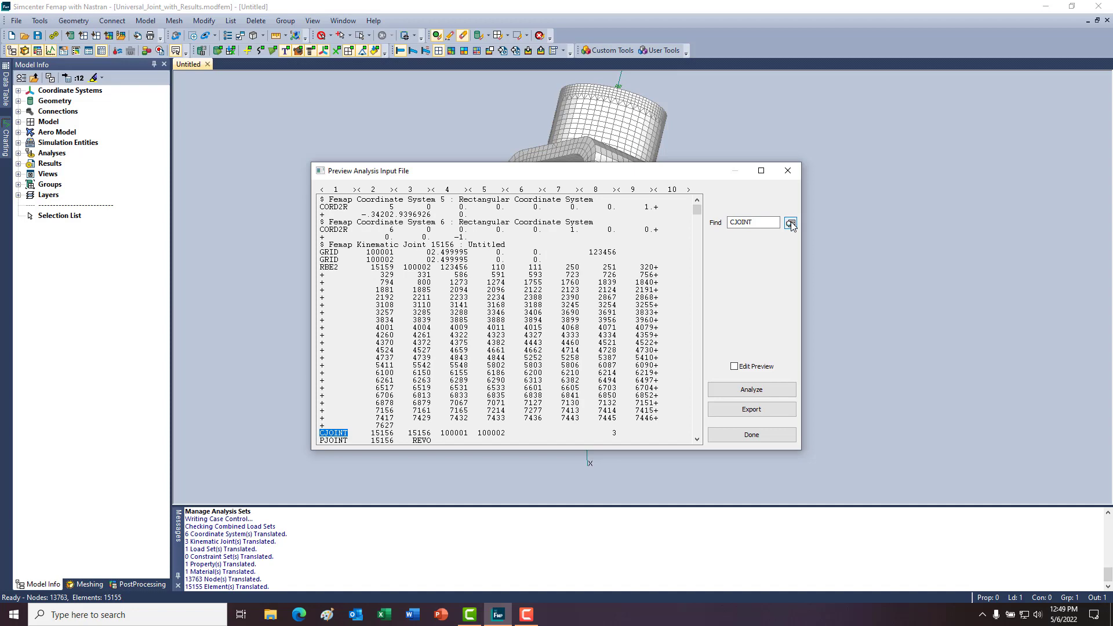
click(791, 224)
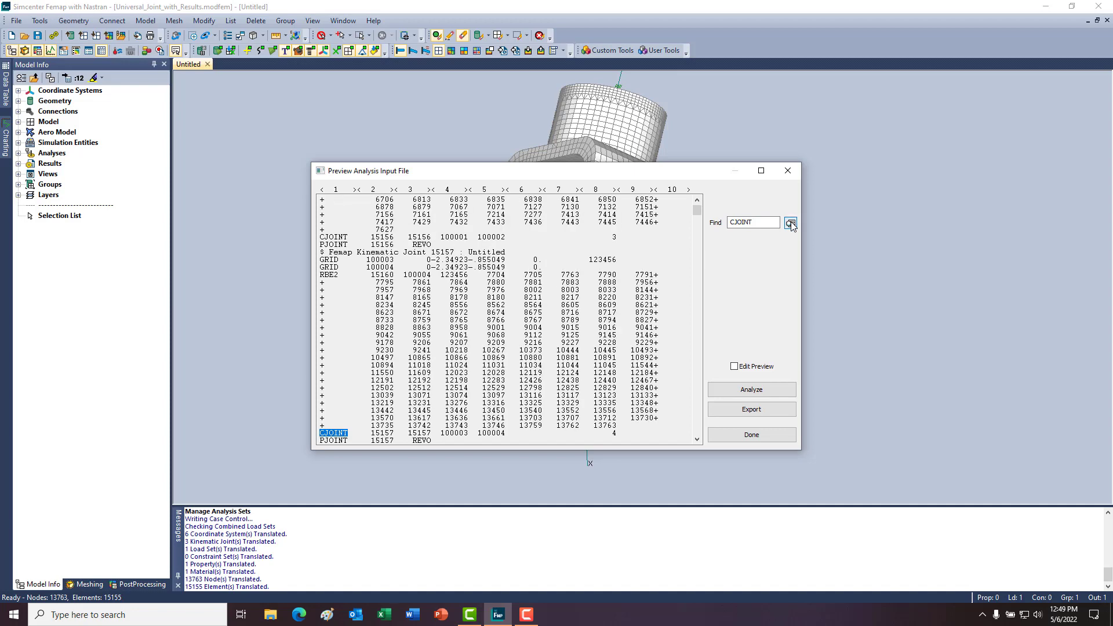
click(791, 224)
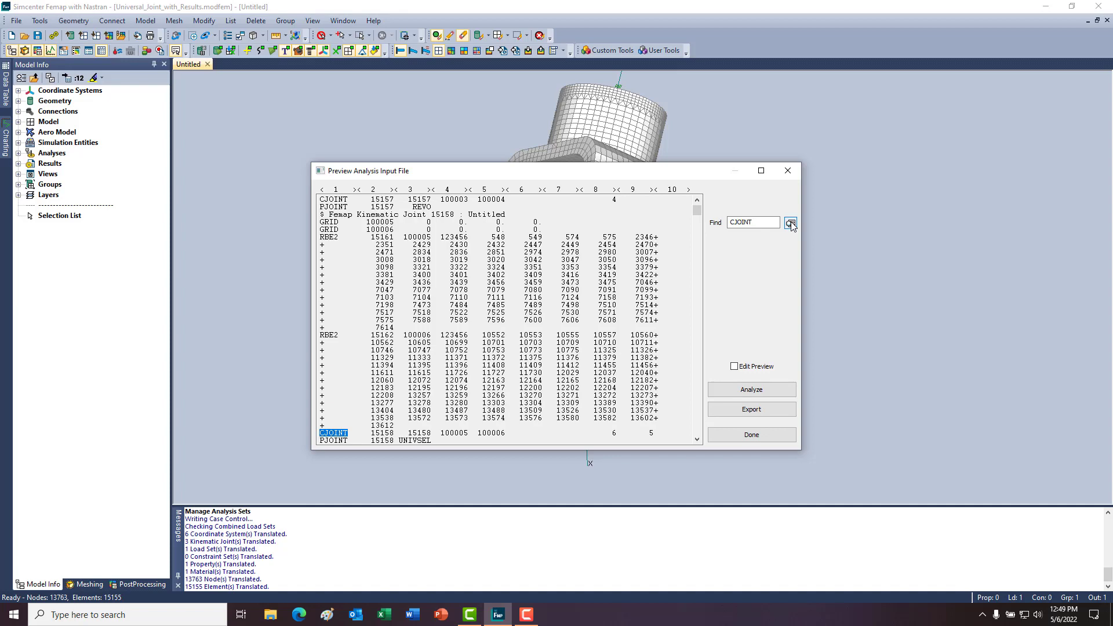
click(790, 224)
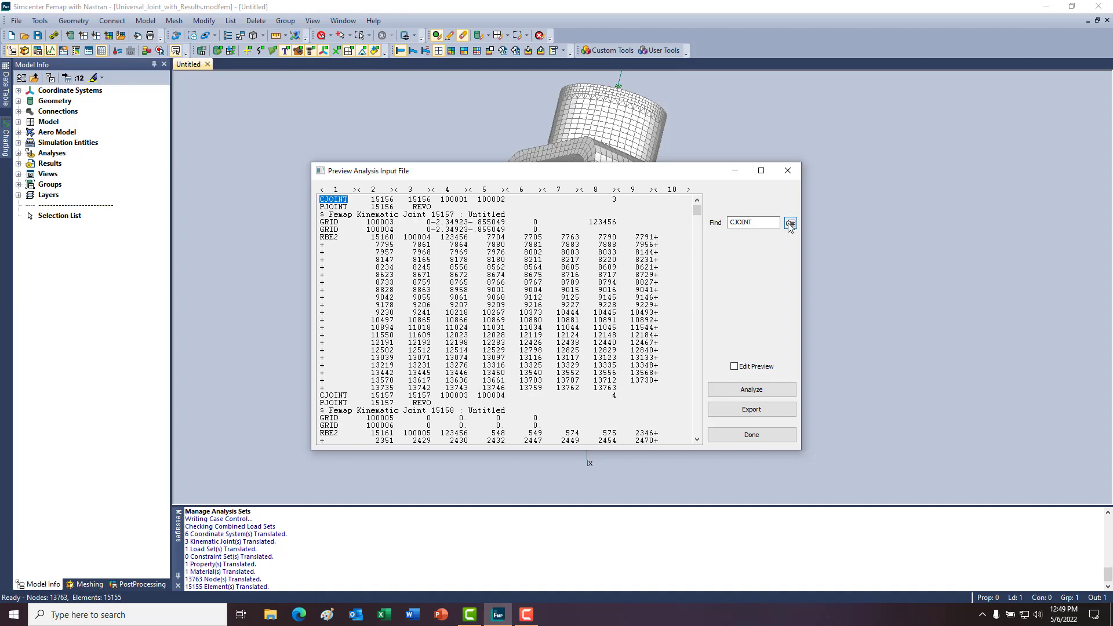
Change the search term to PJOINT and go through its entries up to the one for kinematic joint 15158.
drag(735, 224, 730, 226)
text(P)
click(790, 224)
click(790, 224)
click(790, 225)
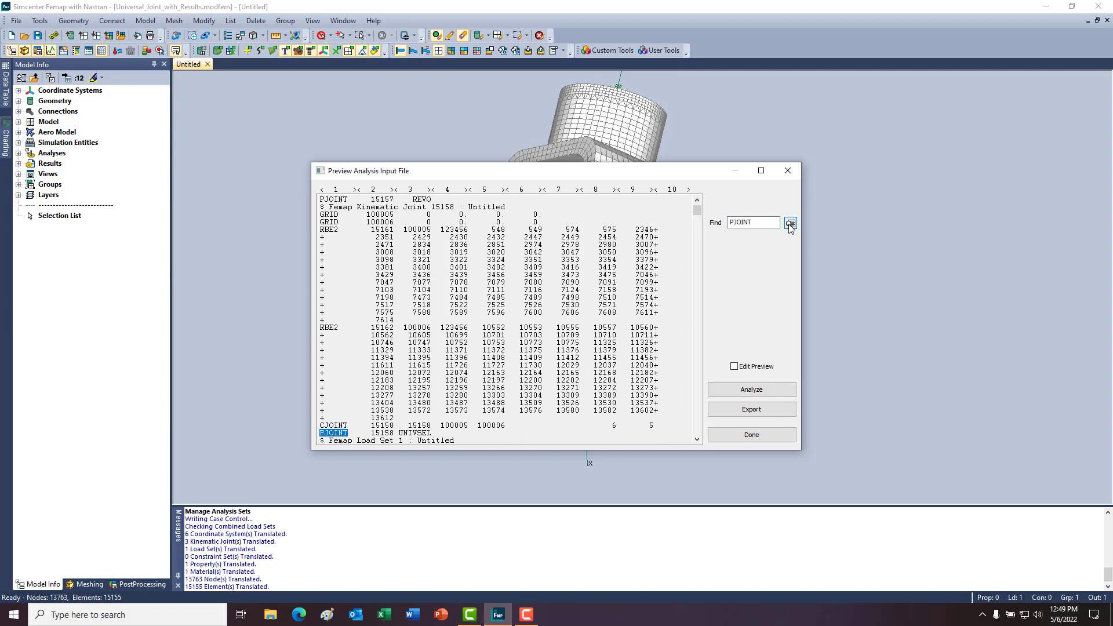